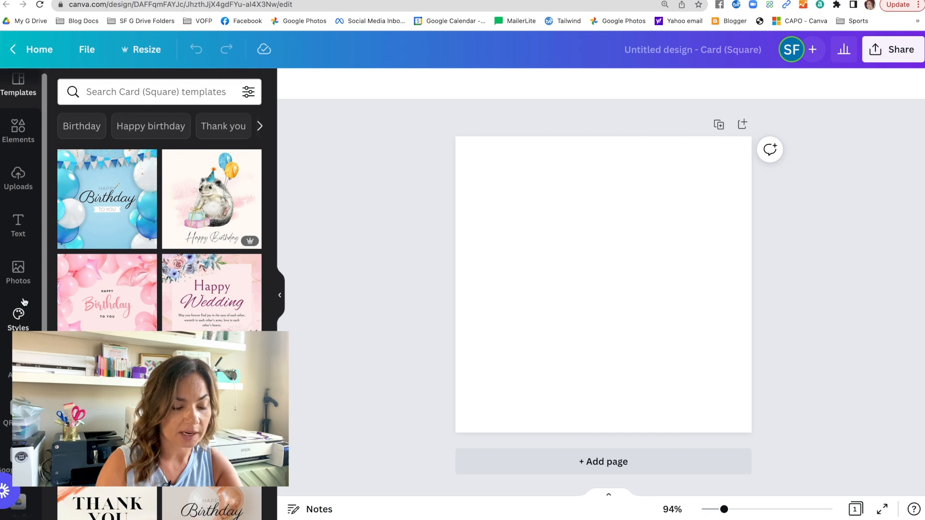
Step: Open the QR Code app by searching the apps for qr
scroll(18, 322, down, 3)
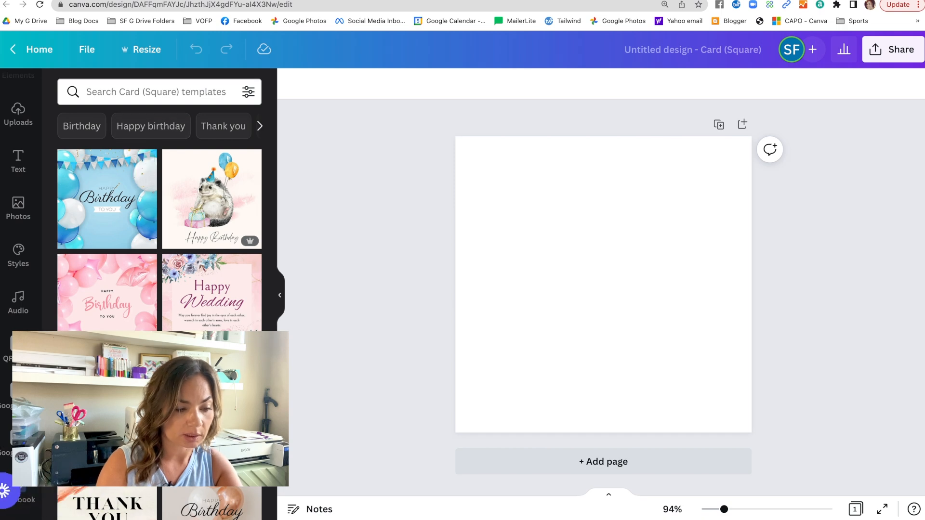
scroll(20, 458, down, 3)
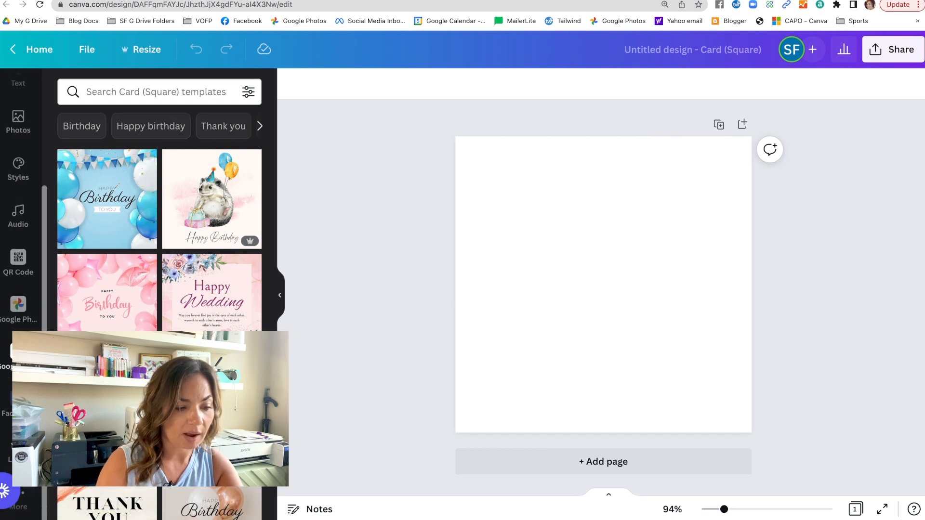
click(26, 511)
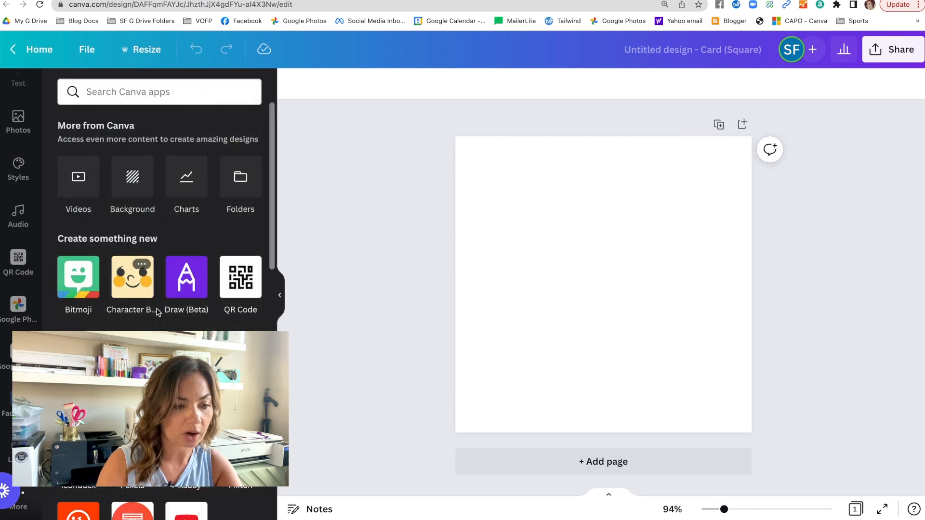
click(153, 96)
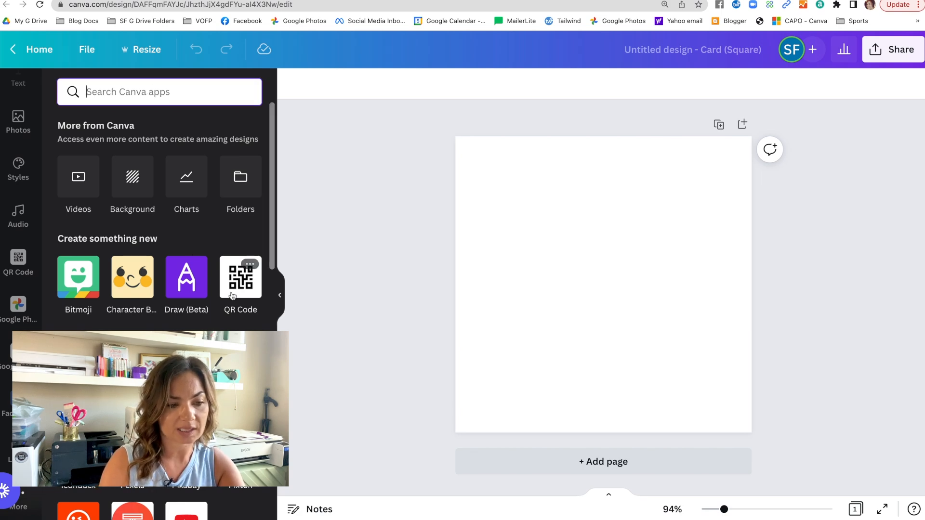
text(qr)
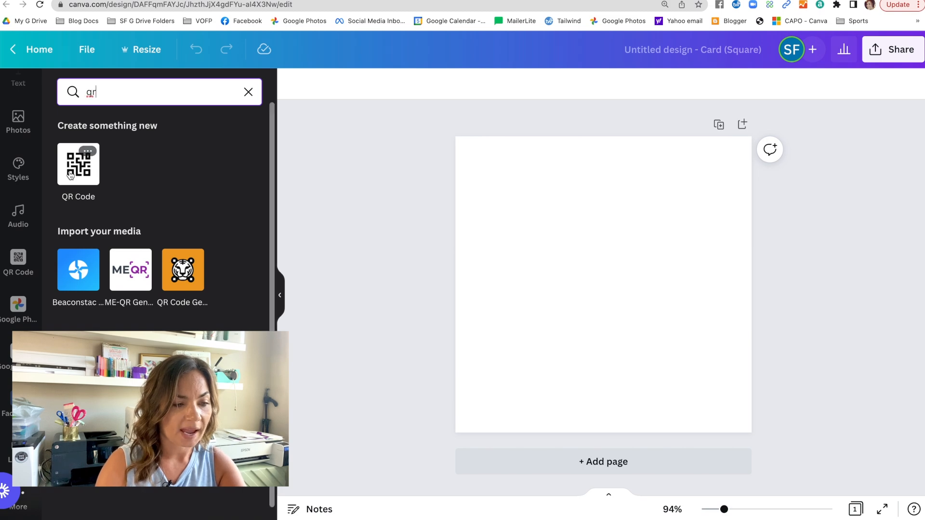
click(70, 174)
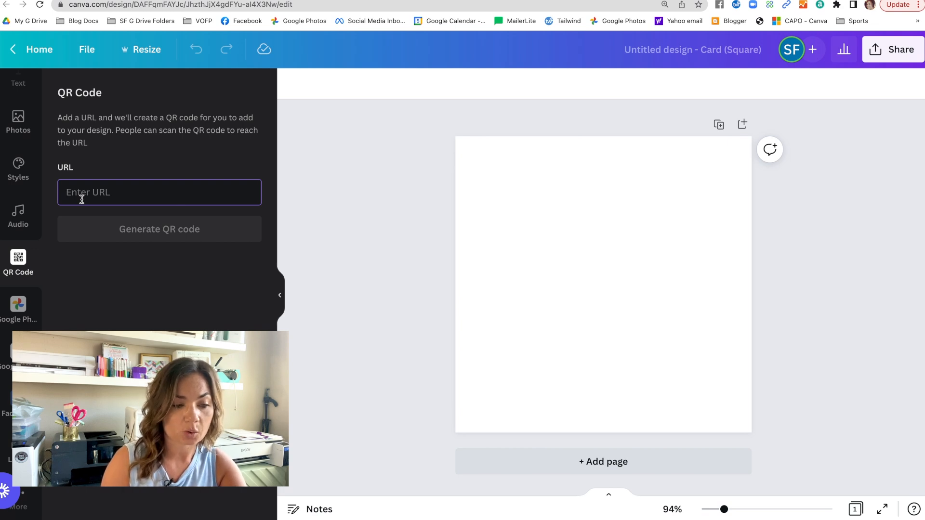
Step: Enter a Silhouette School blog page URL, copied from the browser tab, as the QR code's URL
text(www.silhouettesc)
text(hoolblog.com/p/roland-bn-20a-and-versaworks-tutorials.html)
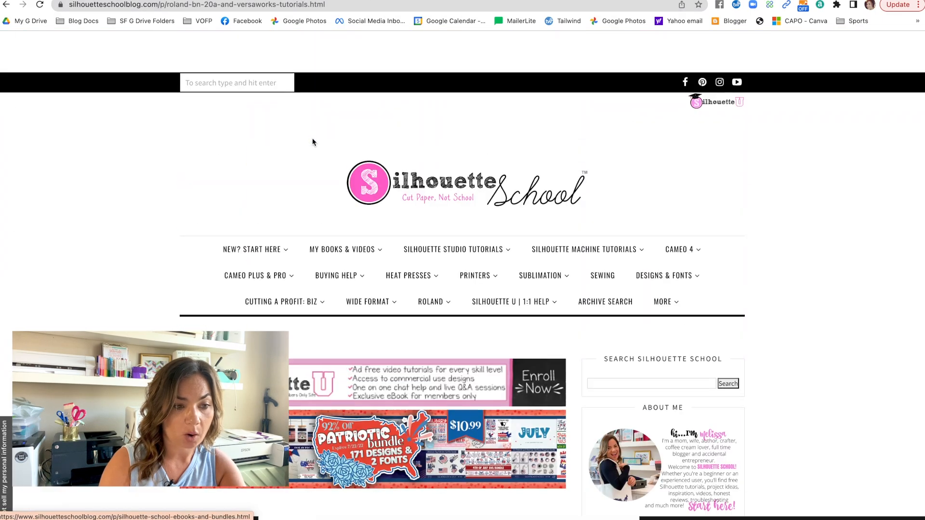
click(268, 6)
key(super+c)
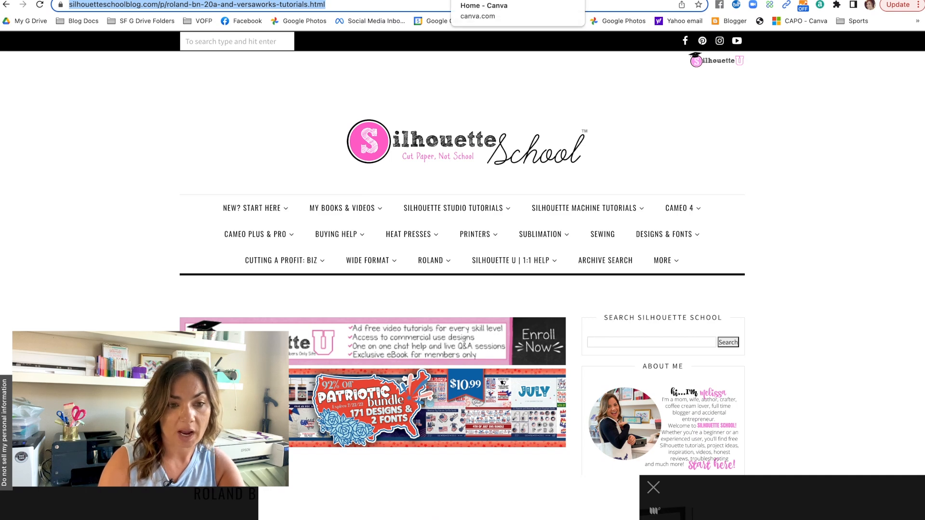
click(315, 0)
triple_click(226, 193)
key(super+v)
key(Up)
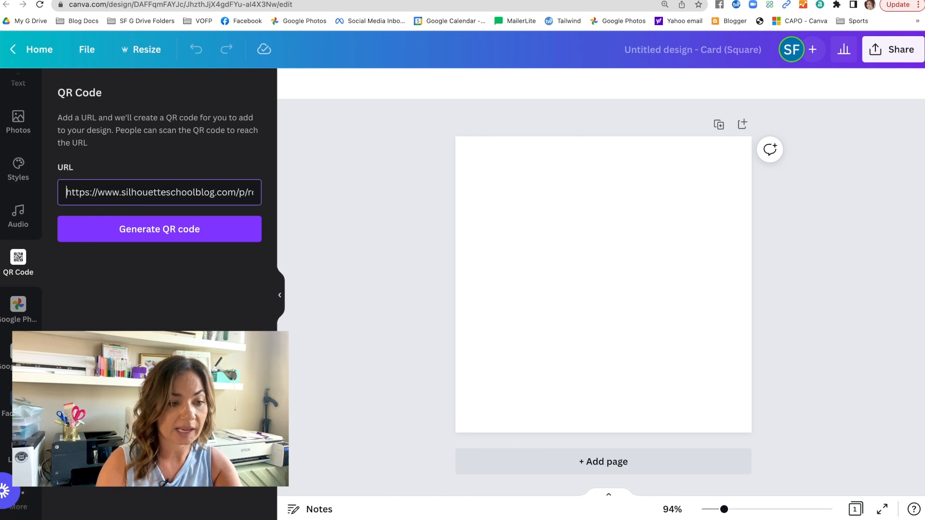
key(super+a)
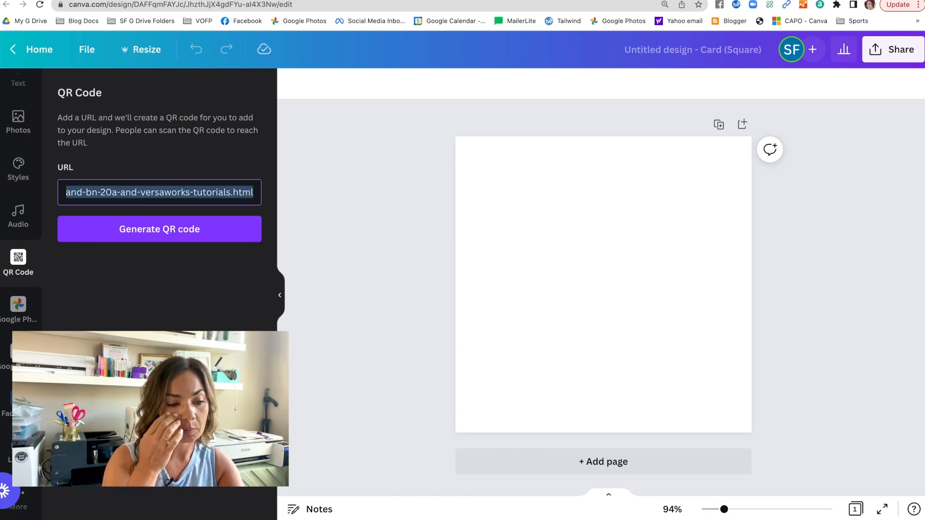
text(www.sofonty.com)
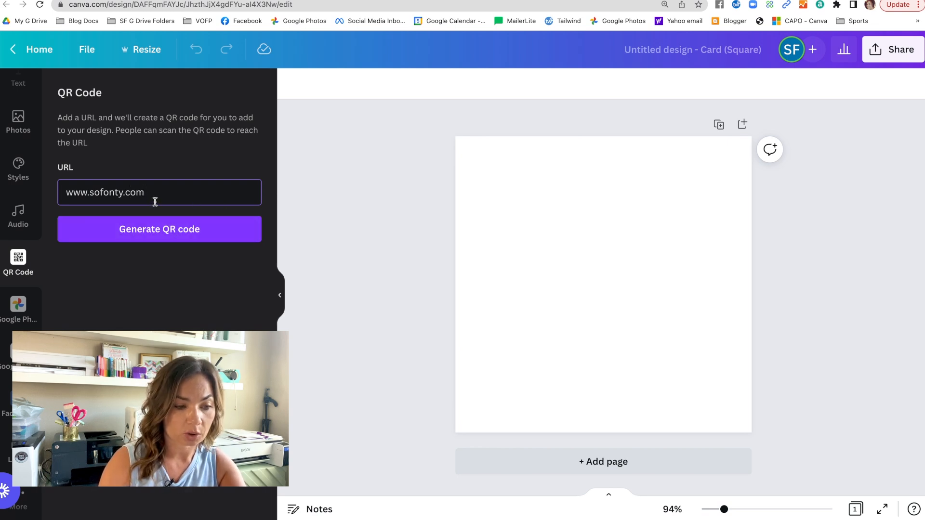
click(145, 234)
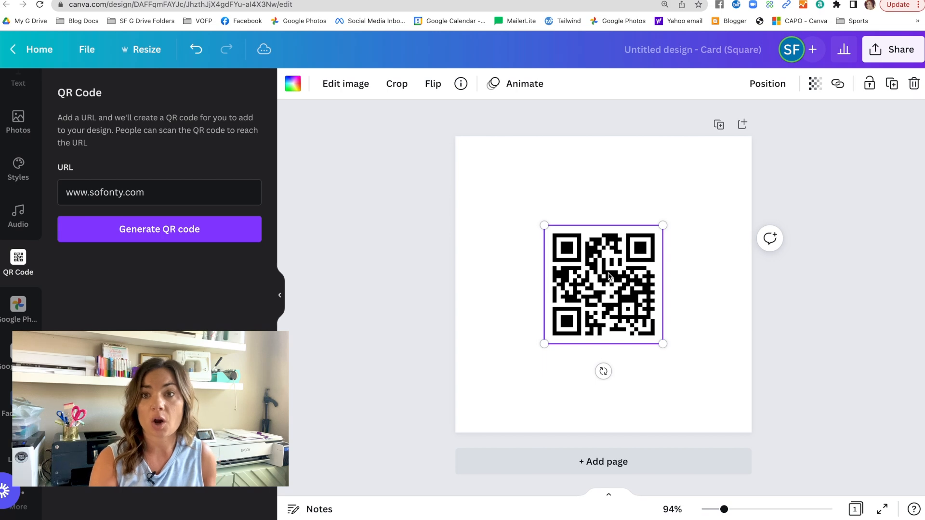
Step: Move the QR code to the card's upper corner and enlarge it to nearly fill the card
drag(609, 275, 525, 192)
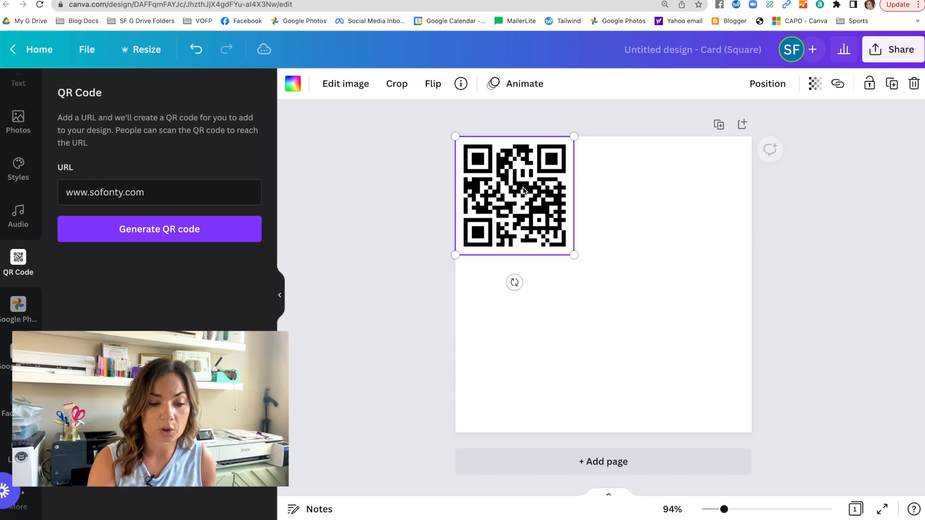
drag(575, 255, 743, 381)
drag(667, 367, 672, 368)
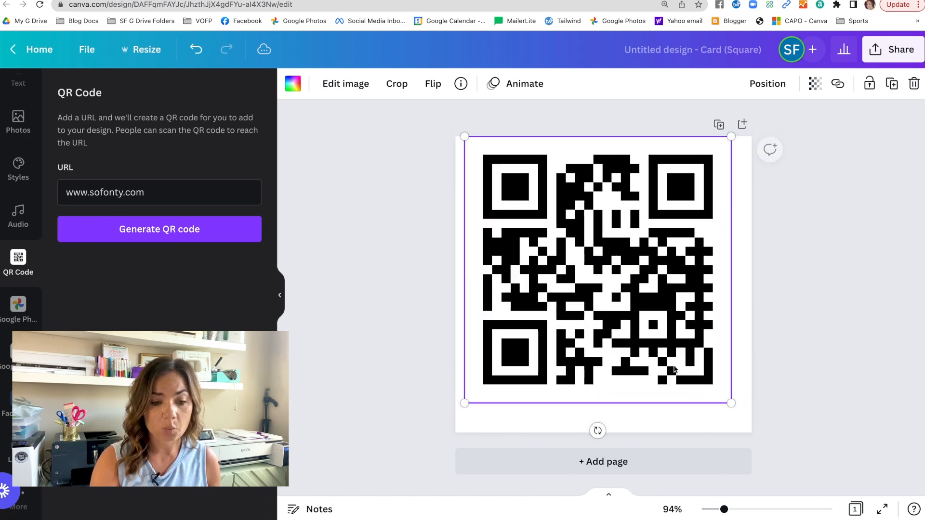
click(431, 425)
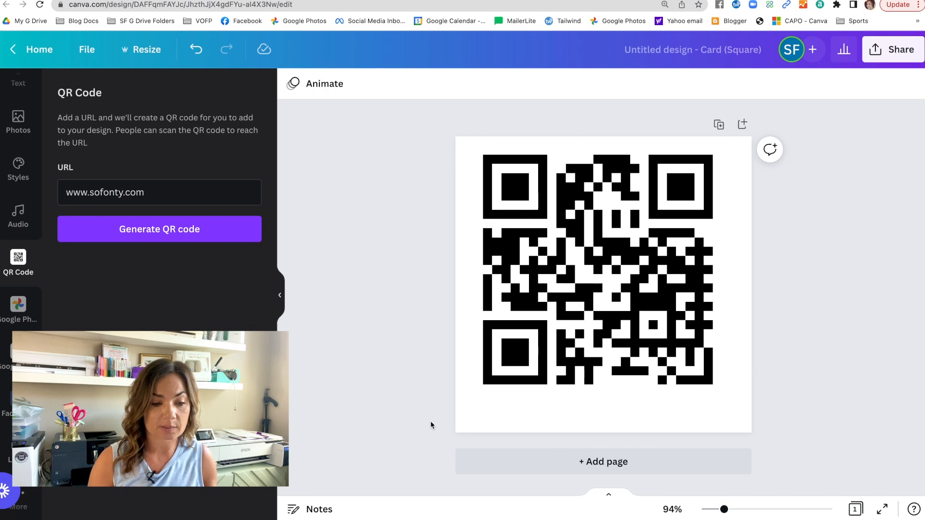
Step: Add a subheading below the QR code reading sofontsy.com
scroll(15, 241, up, 3)
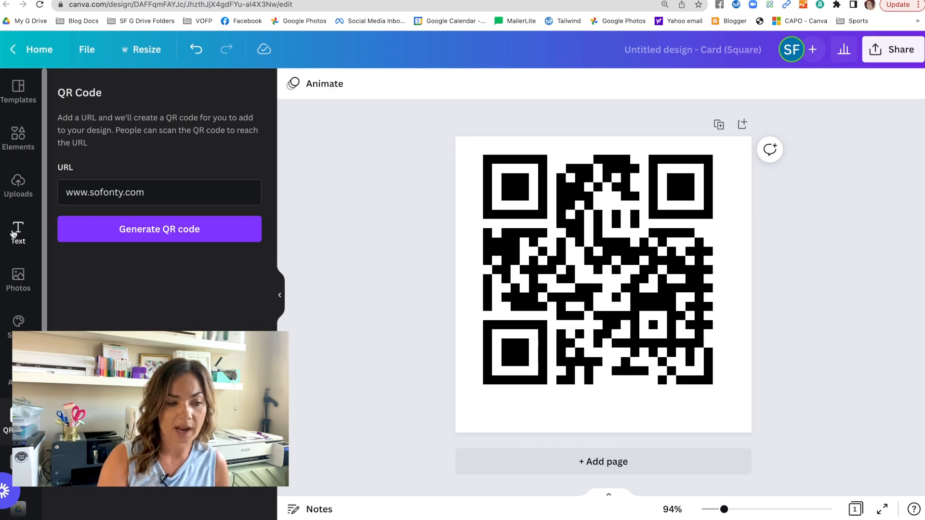
click(16, 237)
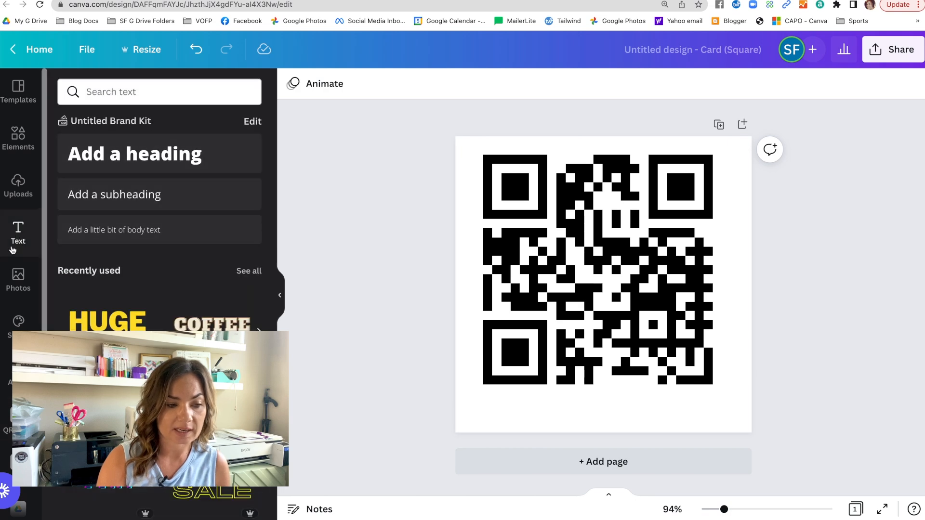
click(95, 203)
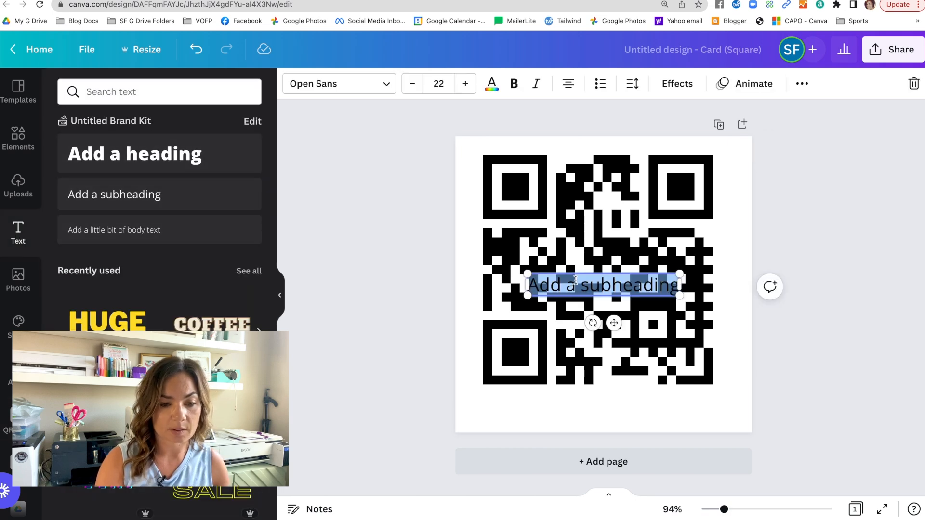
click(579, 286)
click(519, 333)
drag(580, 283, 584, 403)
double_click(584, 402)
text(sofontsy.com)
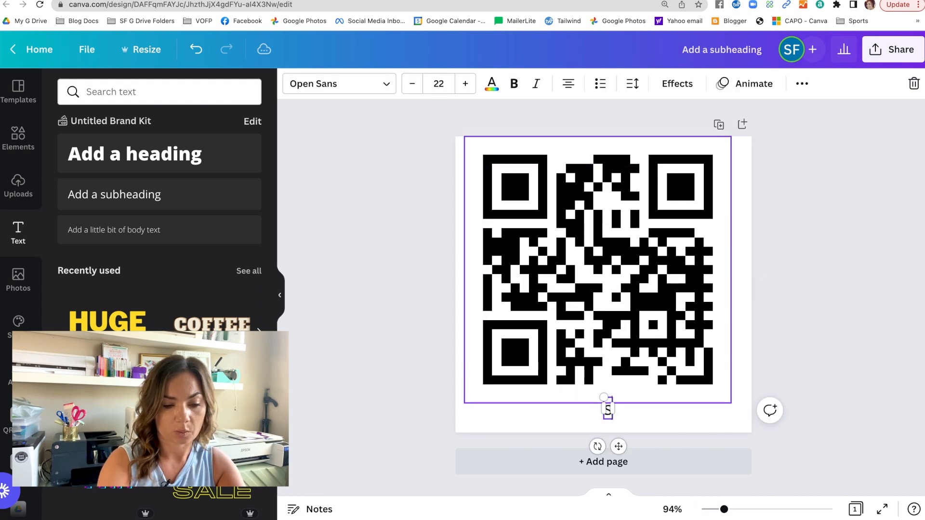
click(486, 427)
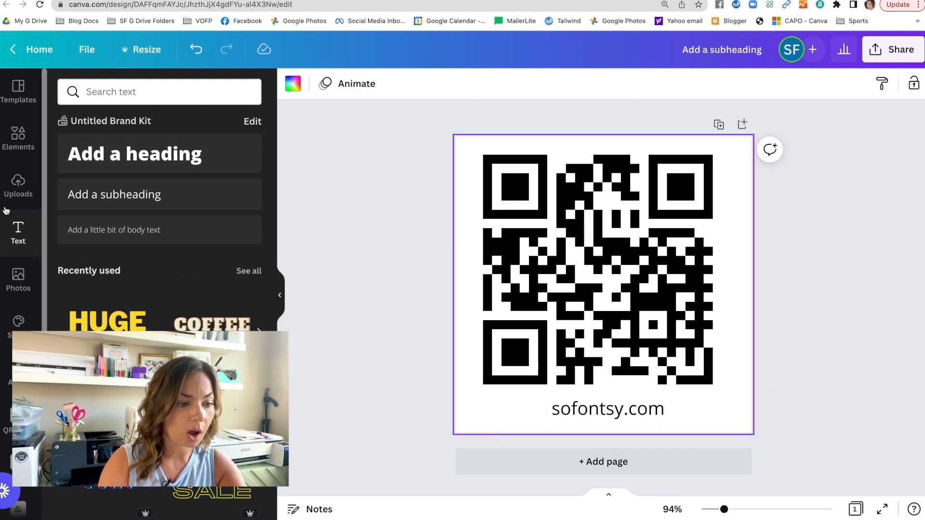
Step: Search the uploads for logo, insert the So Fontsy logo and shrink it to sit left of the URL text
click(18, 193)
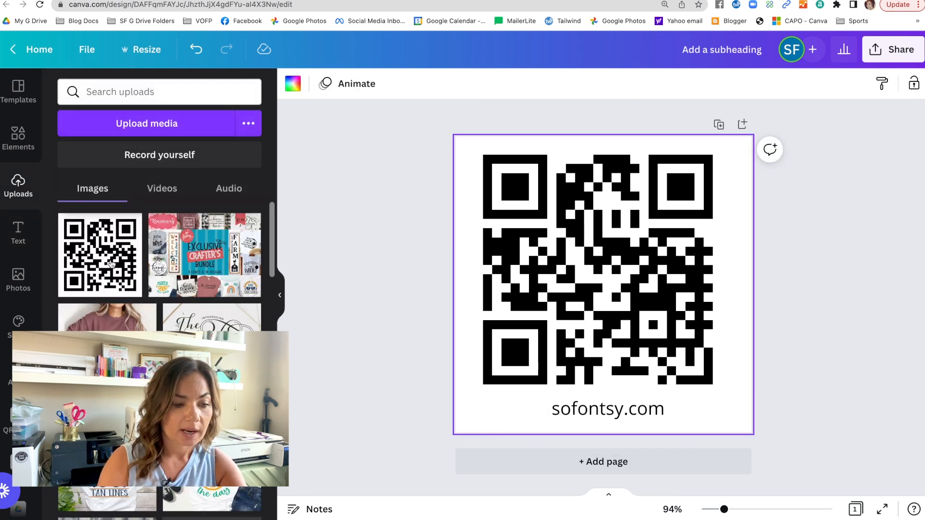
click(112, 91)
text(logo)
key(Return)
scroll(175, 313, down, 10)
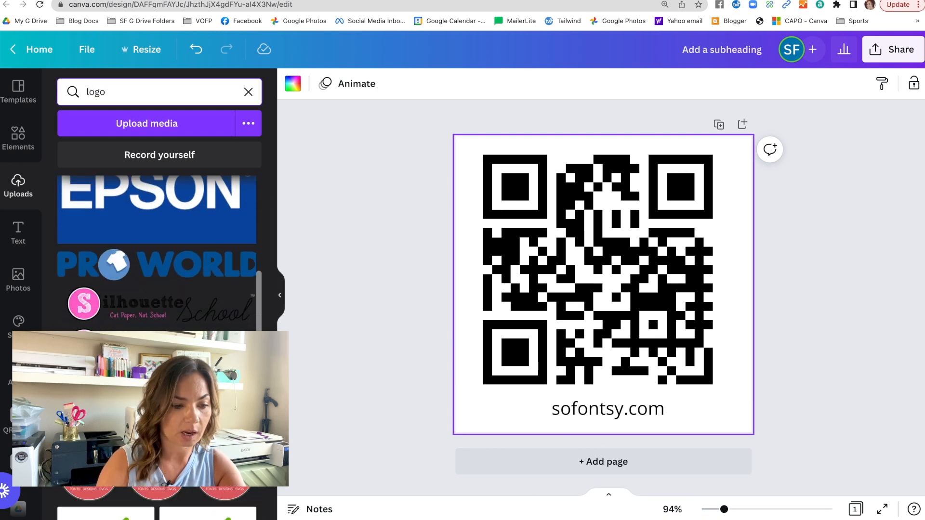
click(159, 318)
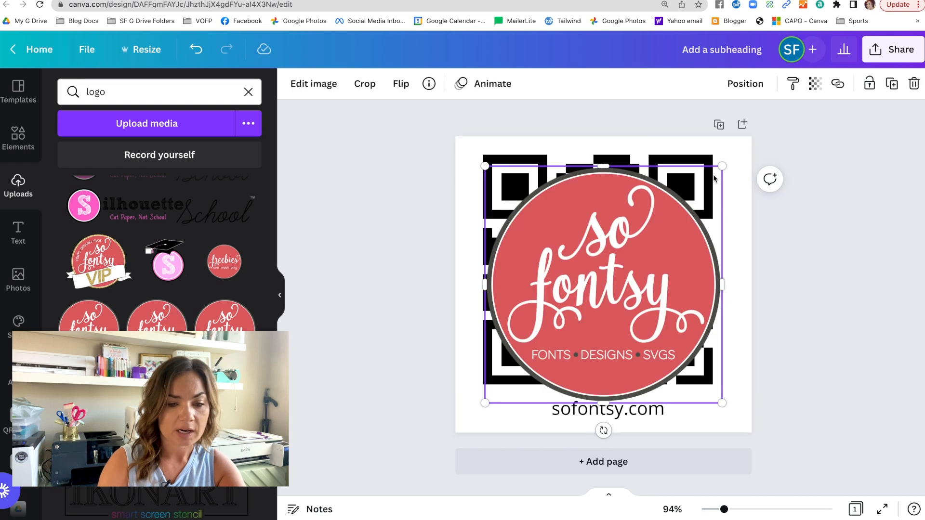
drag(722, 166, 529, 409)
click(586, 417)
click(705, 417)
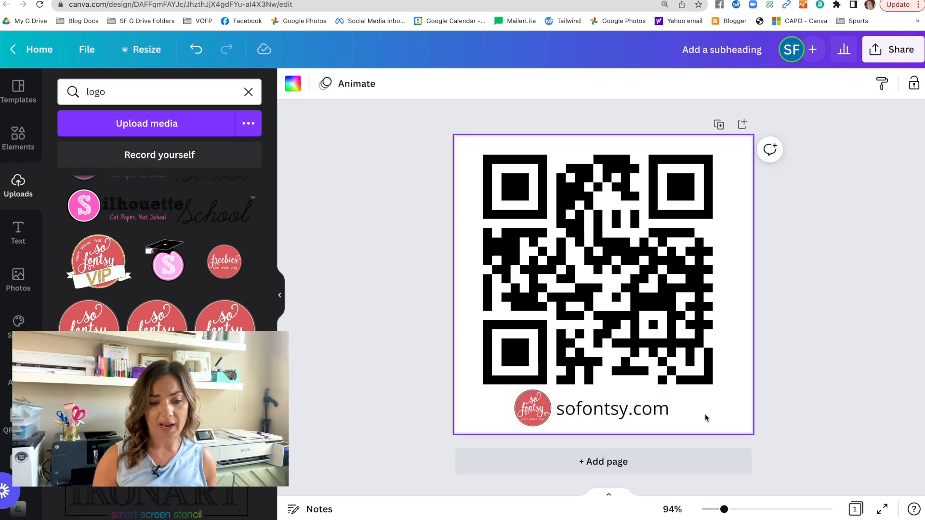
Step: Shift the URL text and the logo slightly right to center them under the QR code
drag(657, 407, 664, 407)
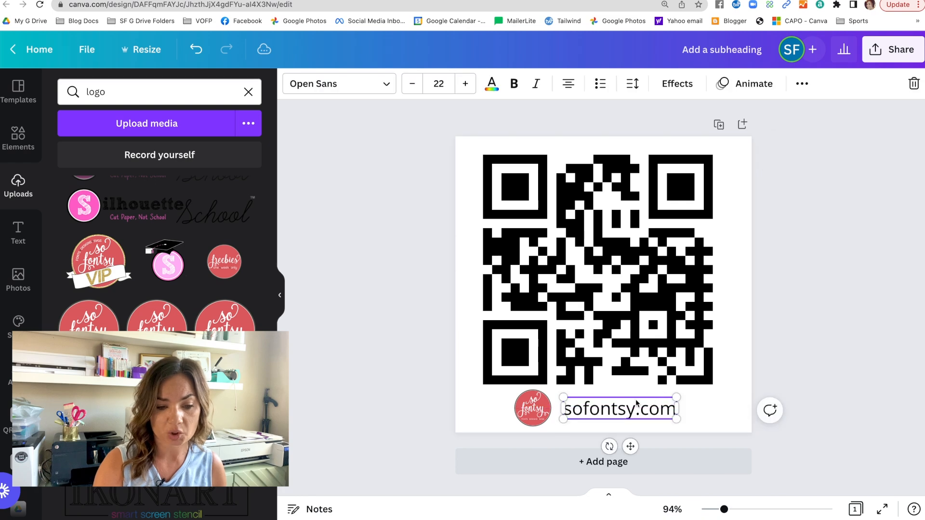
drag(536, 418, 542, 417)
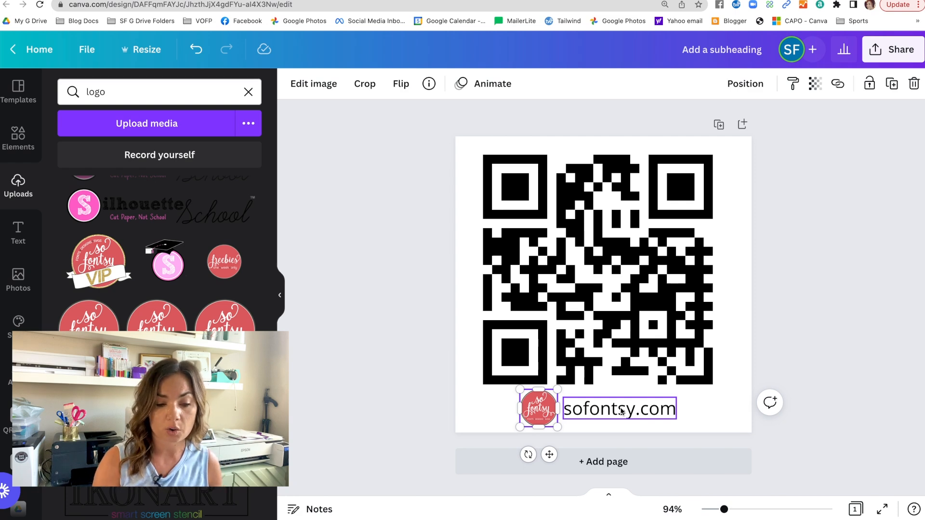
click(385, 458)
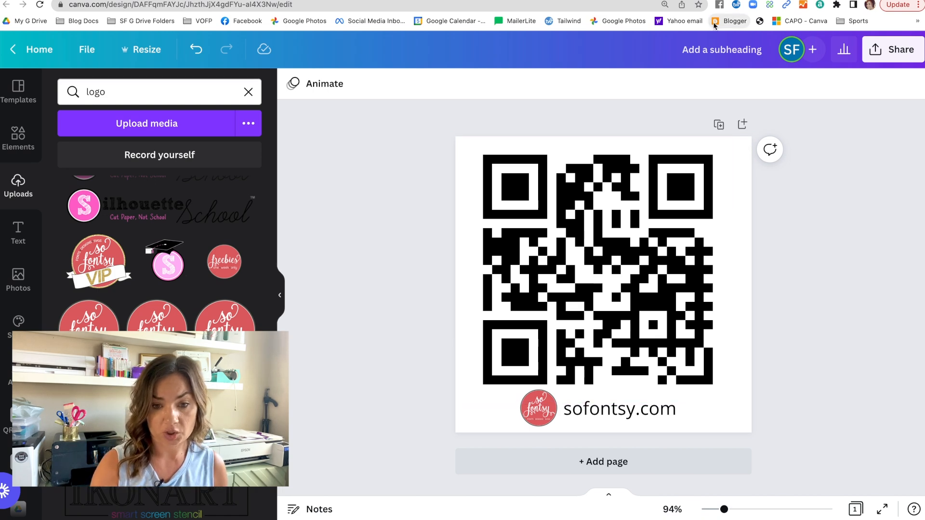
Step: Download the design as a PNG and return to the home page
click(881, 56)
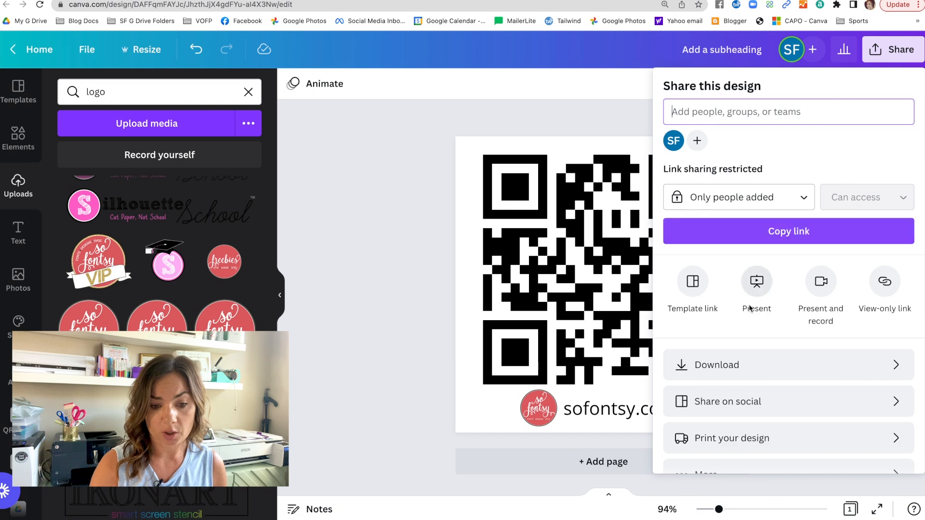
scroll(752, 304, down, 1)
click(735, 339)
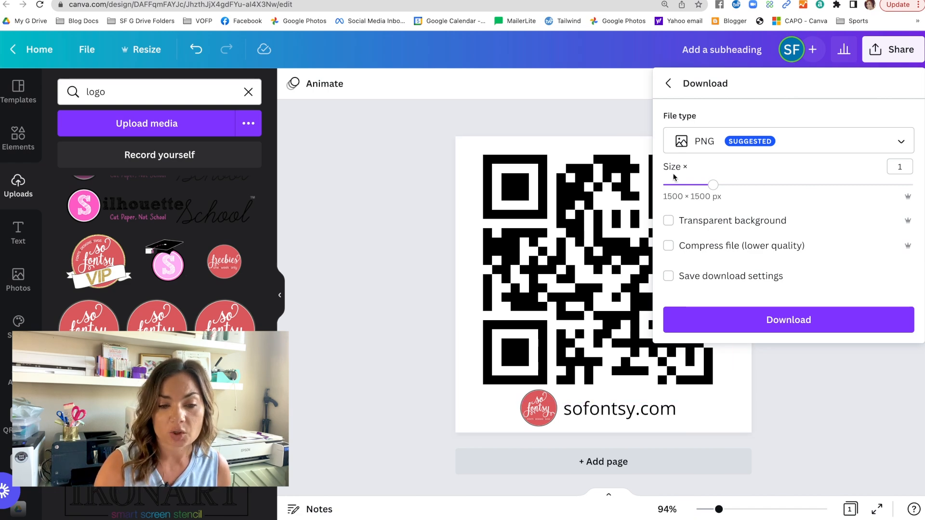
click(702, 151)
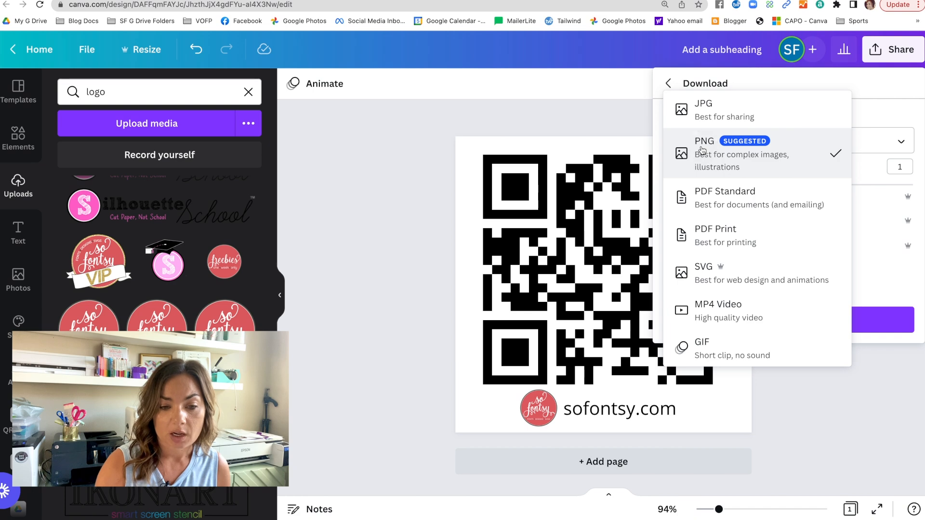
click(703, 150)
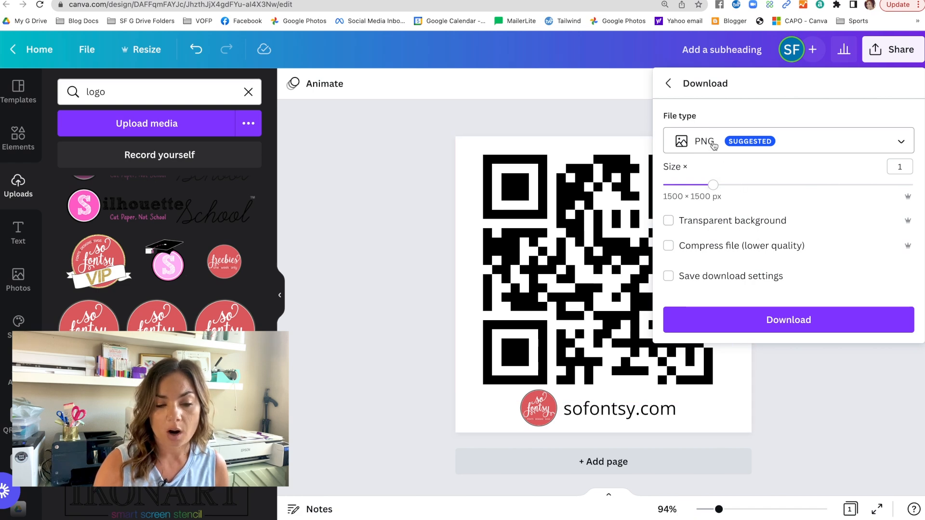
click(713, 146)
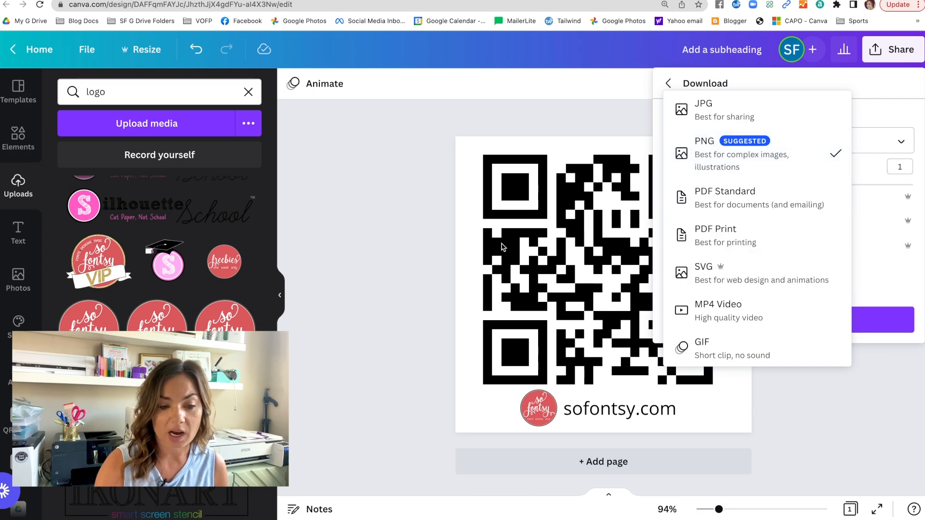
click(733, 155)
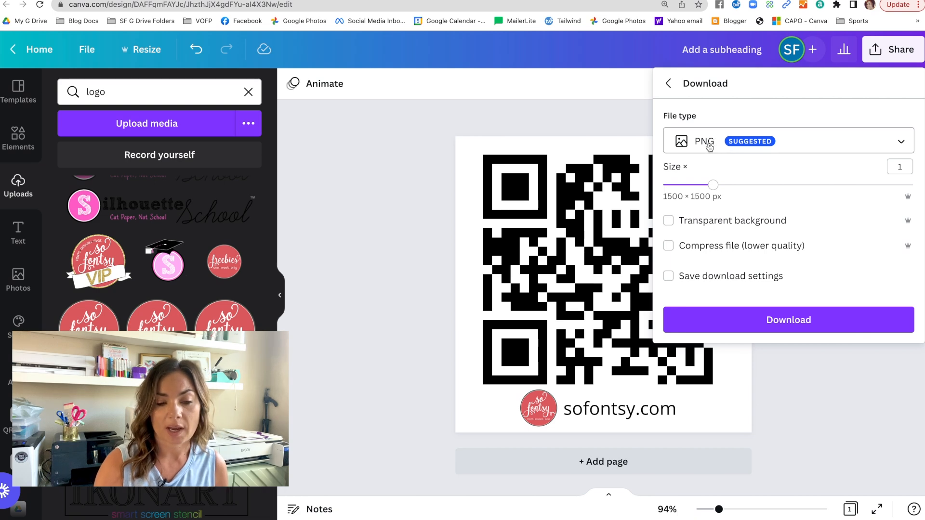
click(728, 316)
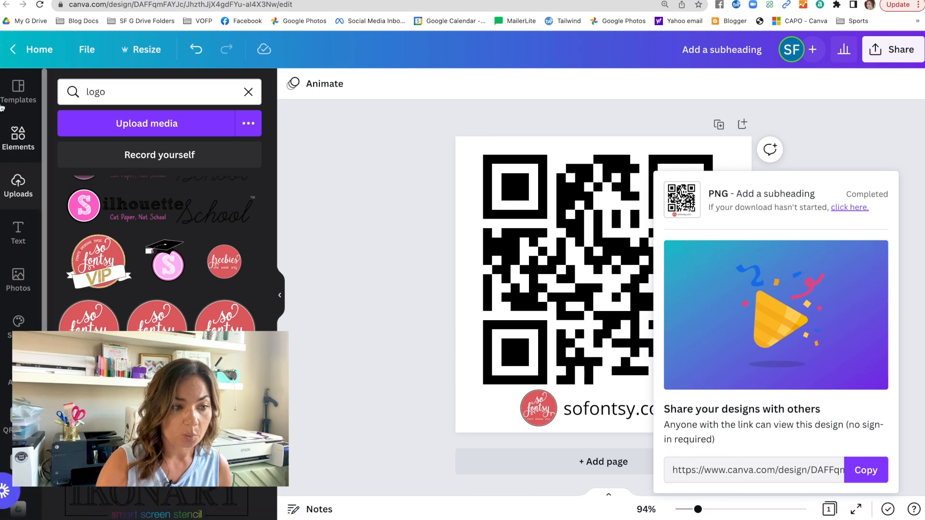
click(35, 64)
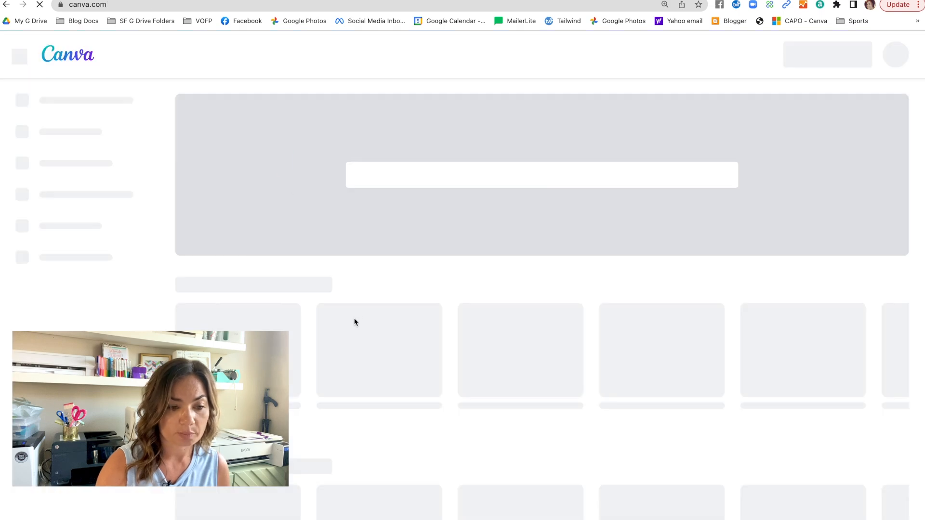
Step: Reopen the Add a subheading QR code design from the recent designs
scroll(354, 322, down, 10)
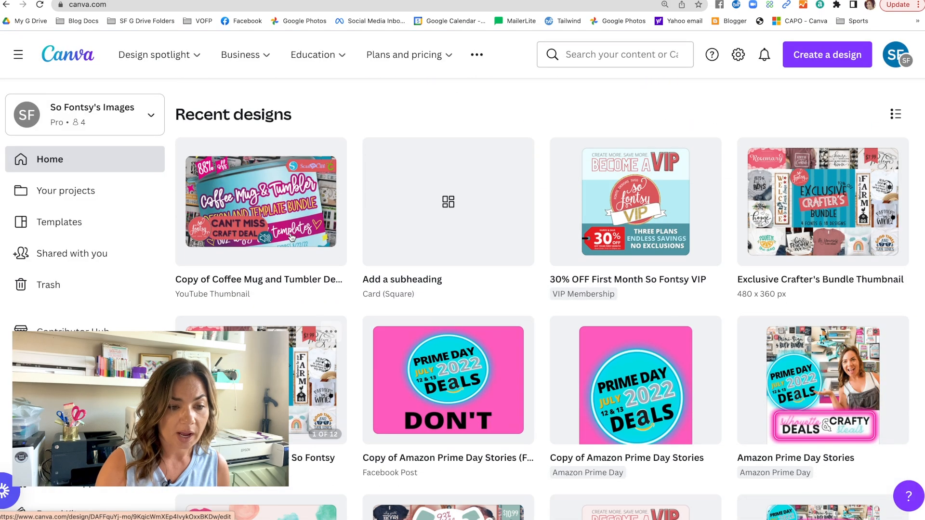
scroll(313, 251, up, 1)
click(386, 285)
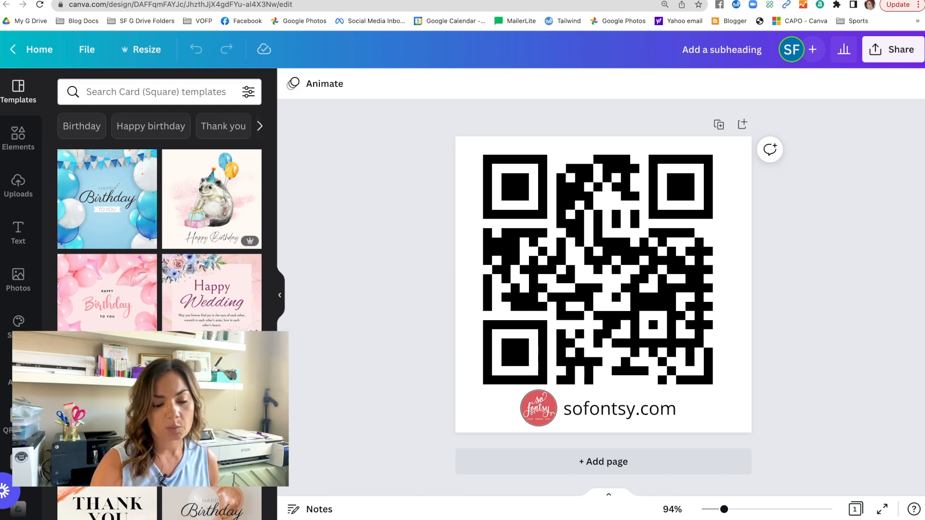
Step: Switch to Silhouette Studio and keep the page's media size set to Printer (8.500 x 11.000 in)
click(530, 519)
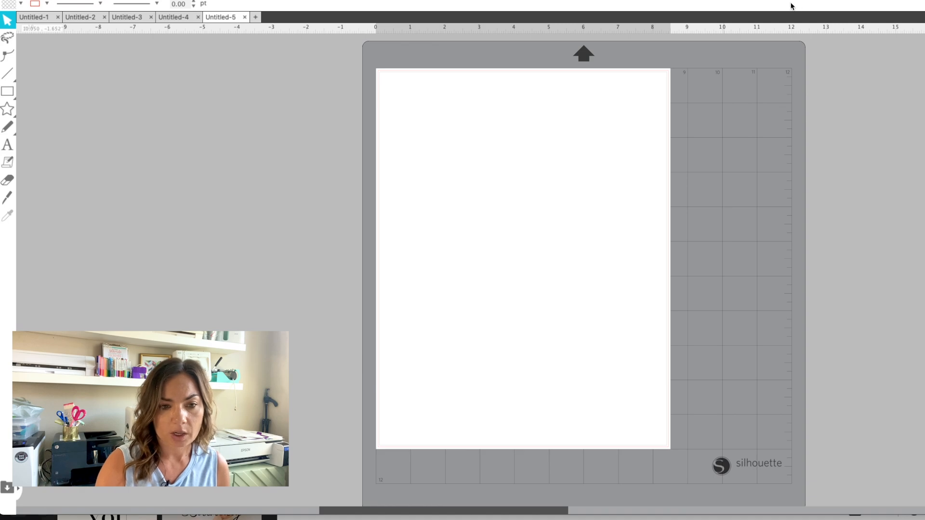
drag(924, 0, 883, 6)
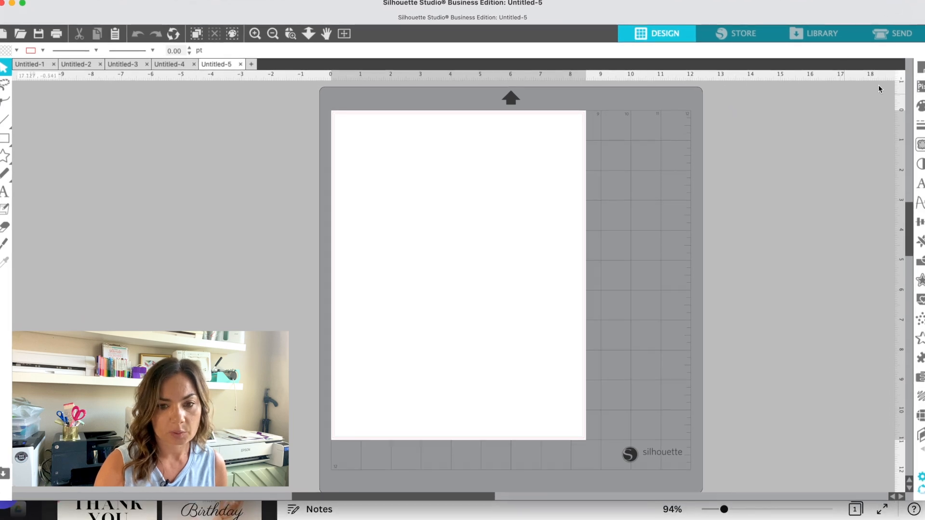
click(921, 69)
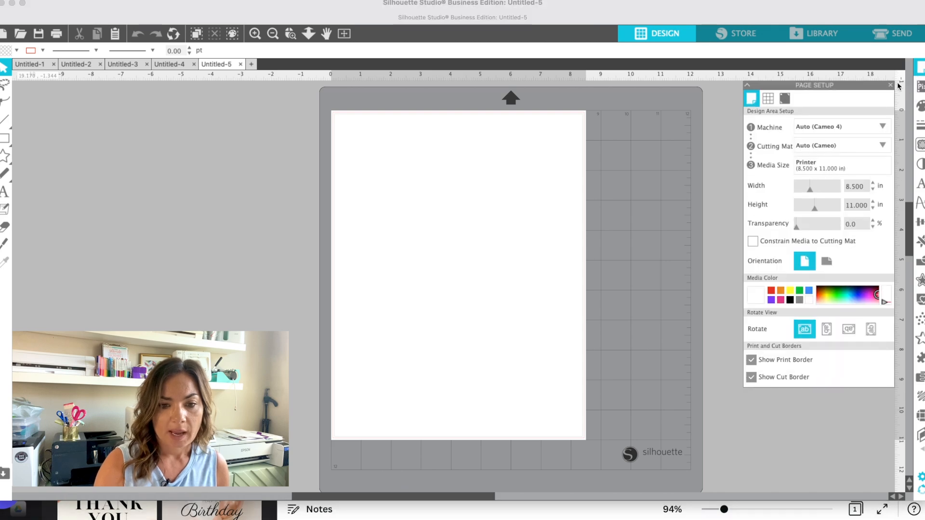
click(810, 170)
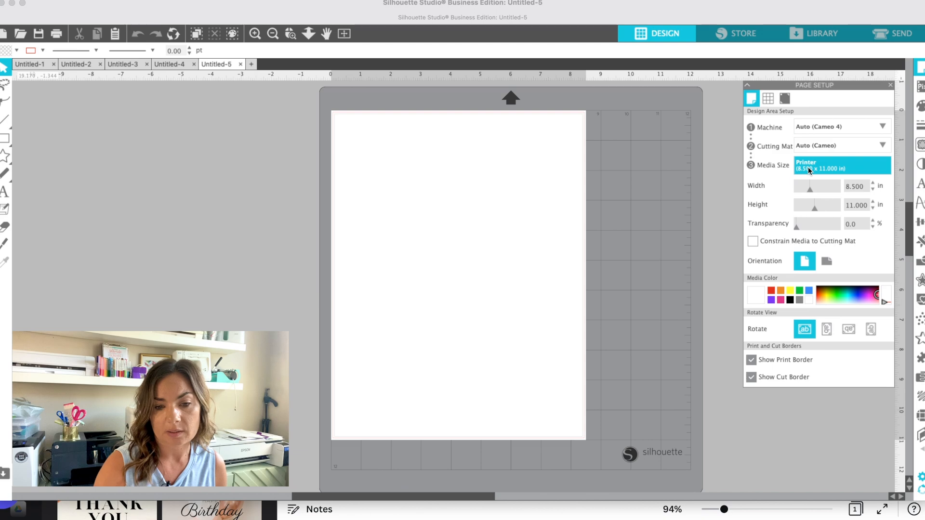
click(825, 170)
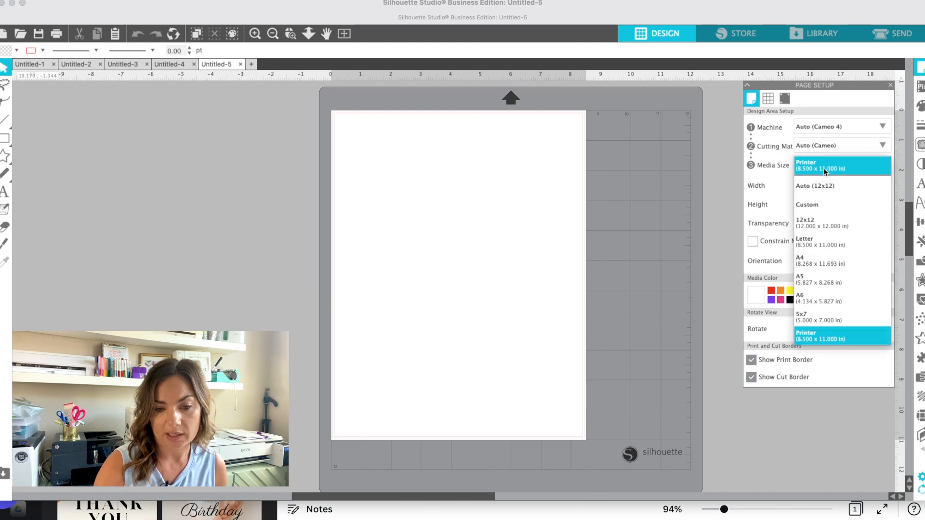
click(817, 336)
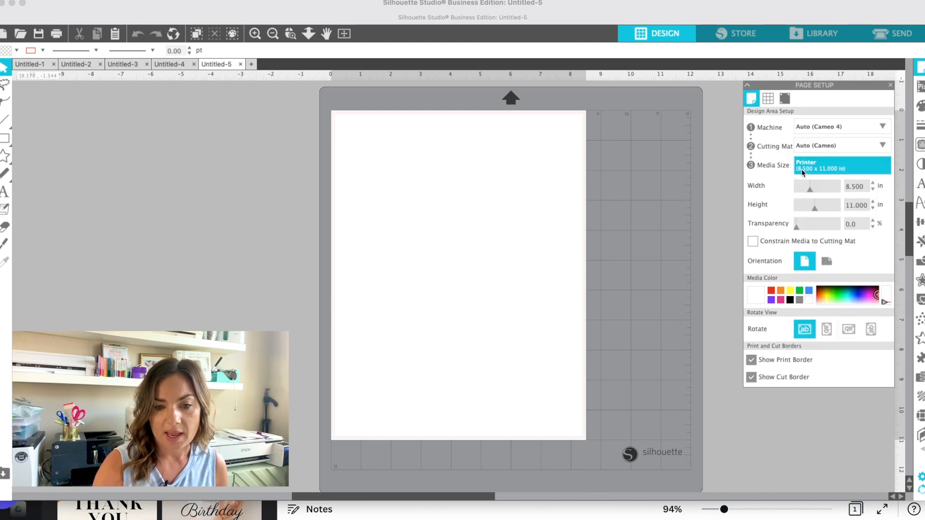
Step: Turn registration marks on in the page setup, then return to the design area setup
click(786, 99)
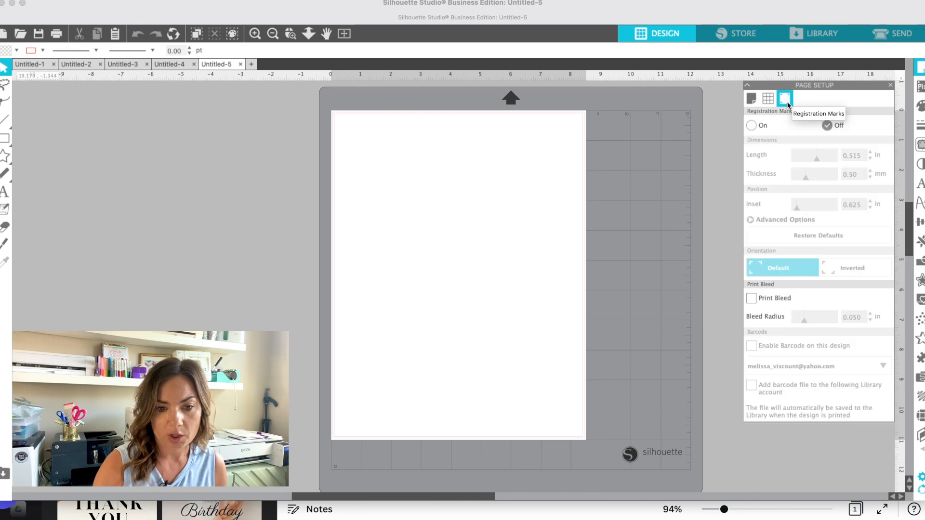
click(752, 125)
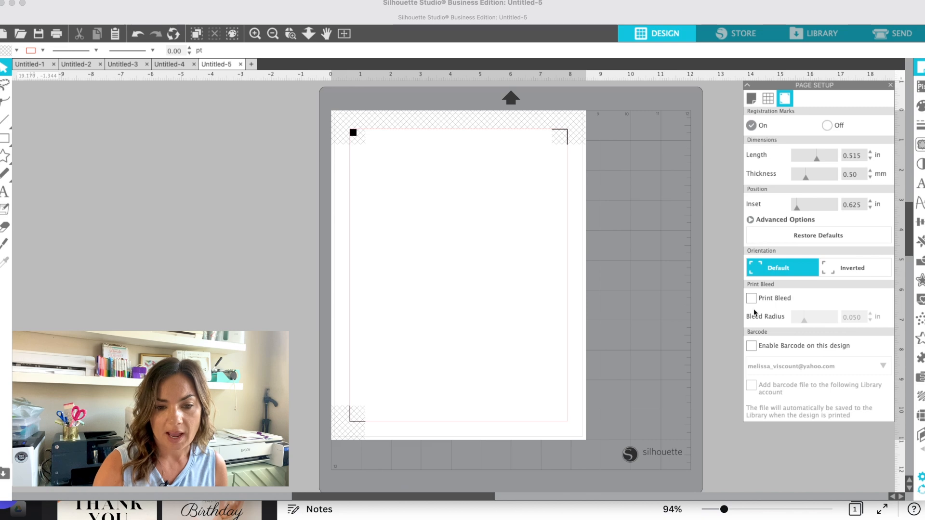
click(752, 99)
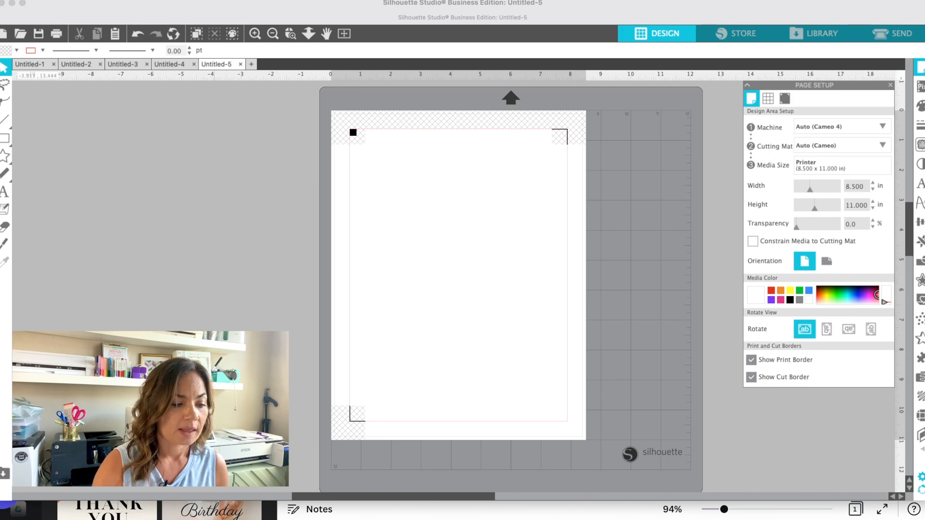
Step: Bring the downloaded QR code PNG from the Downloads folder onto the page
key(super+Tab)
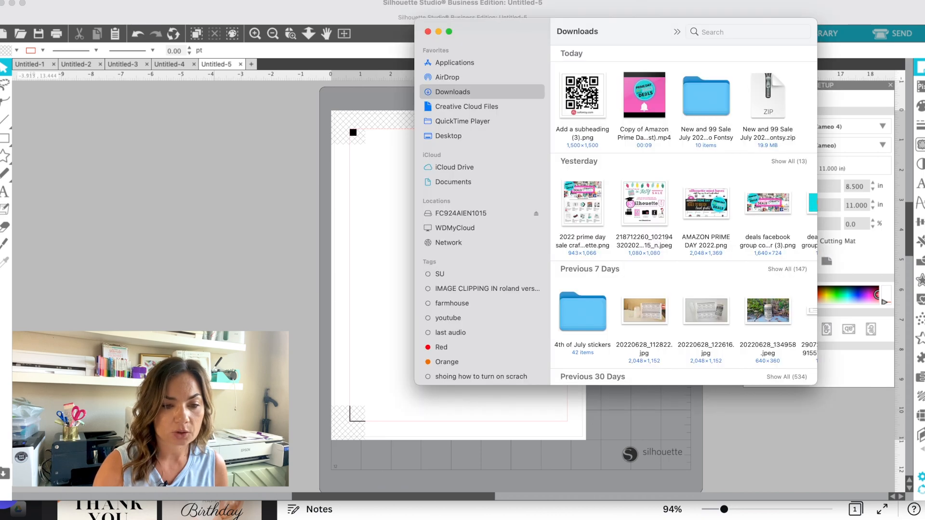
drag(588, 99, 353, 210)
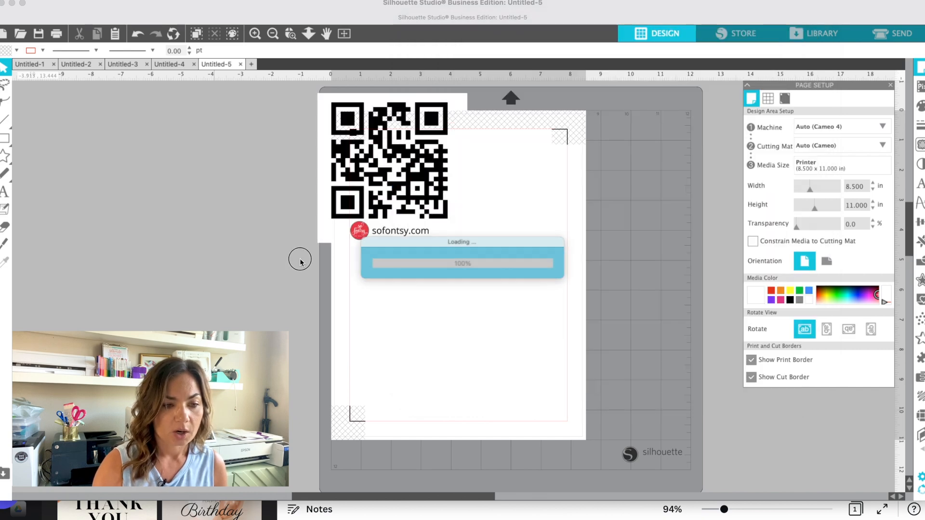
drag(414, 255, 404, 245)
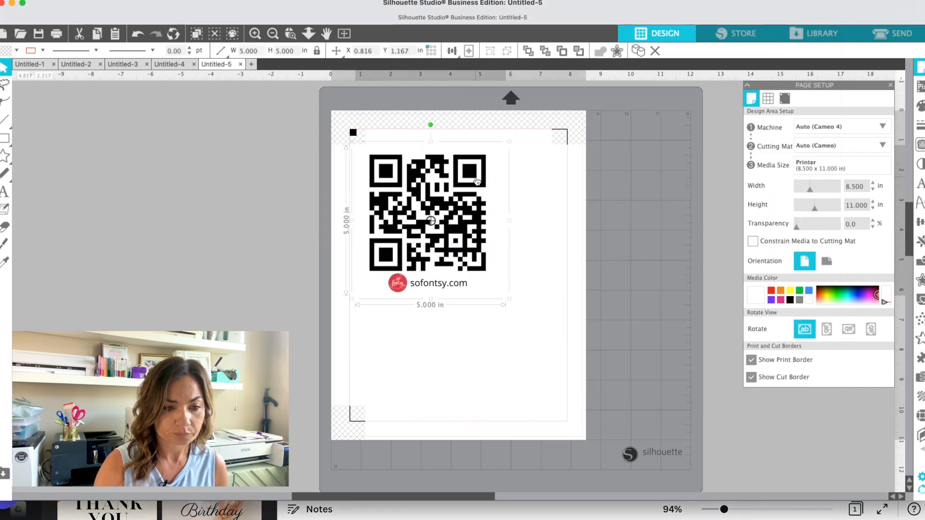
Step: Shrink the QR code image to about 2.4 in square and move it near the page's top-left corner
drag(508, 142, 453, 198)
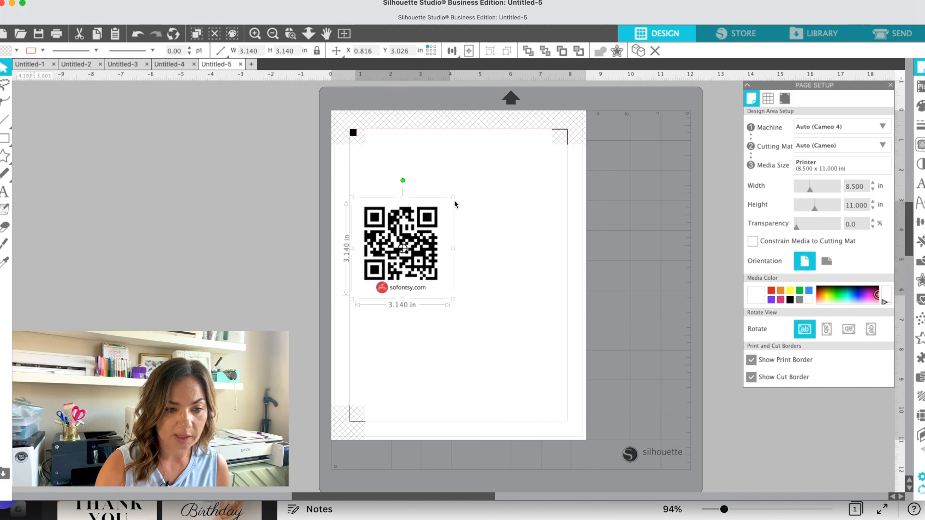
drag(454, 203, 433, 220)
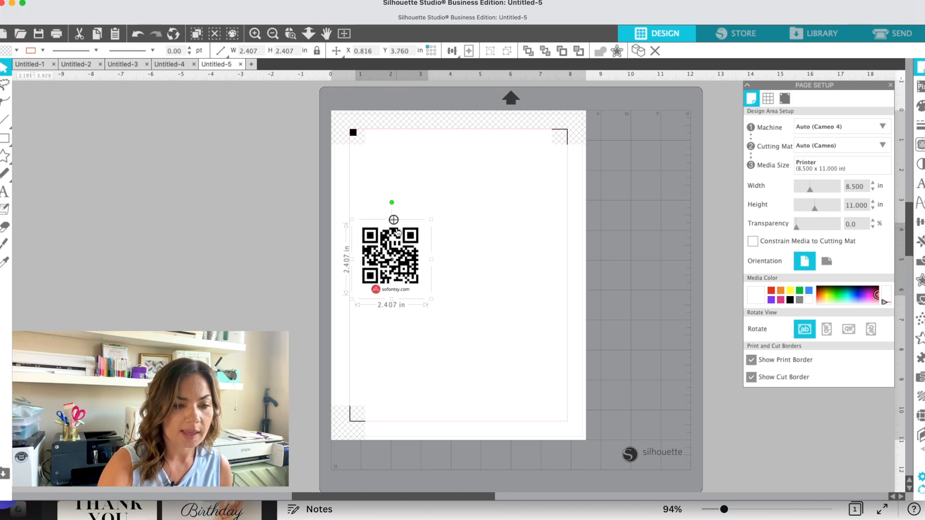
drag(408, 260, 418, 192)
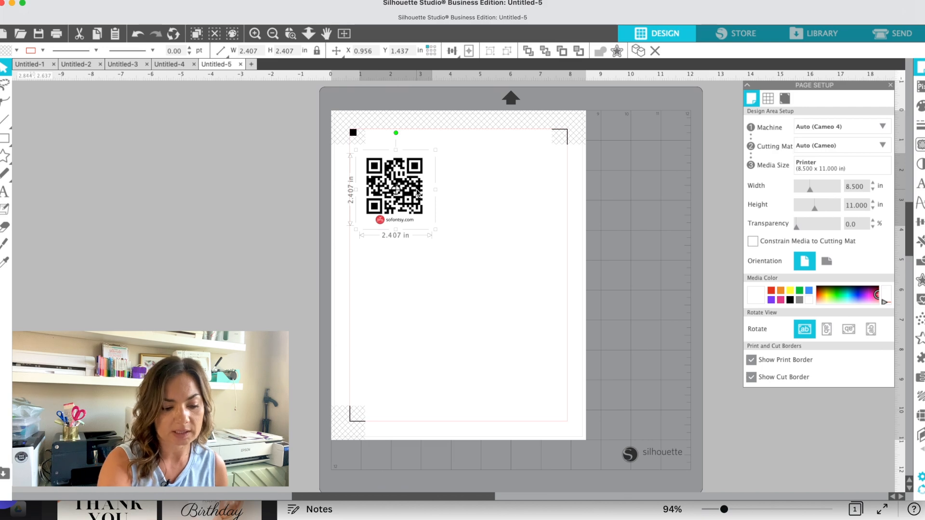
key(super+d)
drag(430, 206, 491, 186)
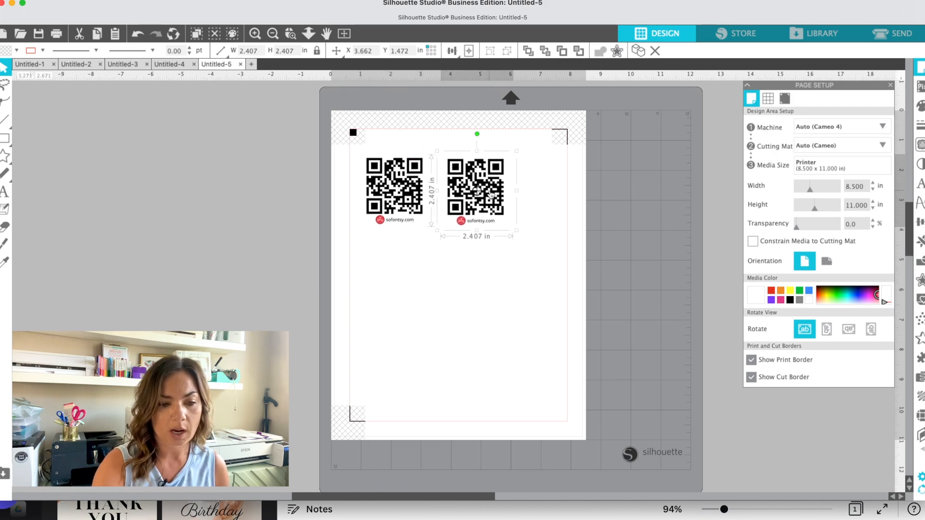
key(Delete)
Step: Fill the page with copies of the QR code image using Replicate's Fill Page option
click(375, 176)
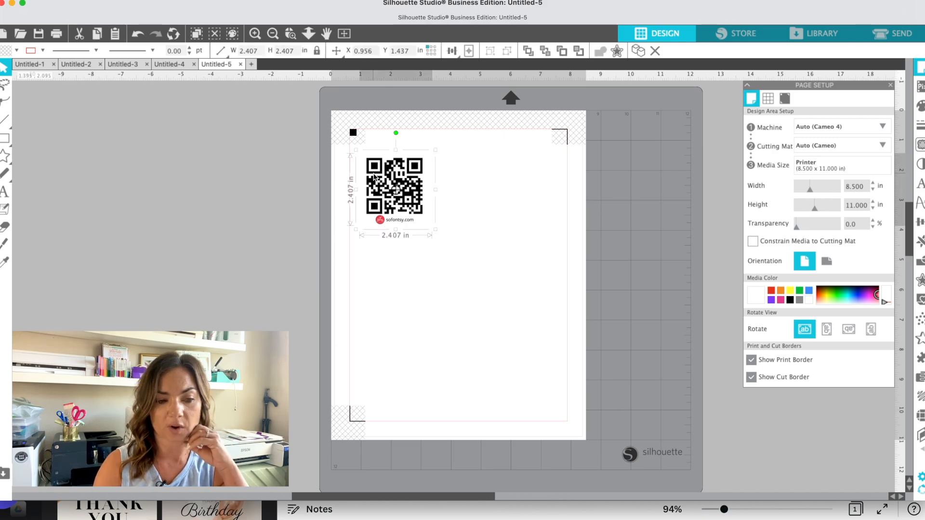
click(921, 222)
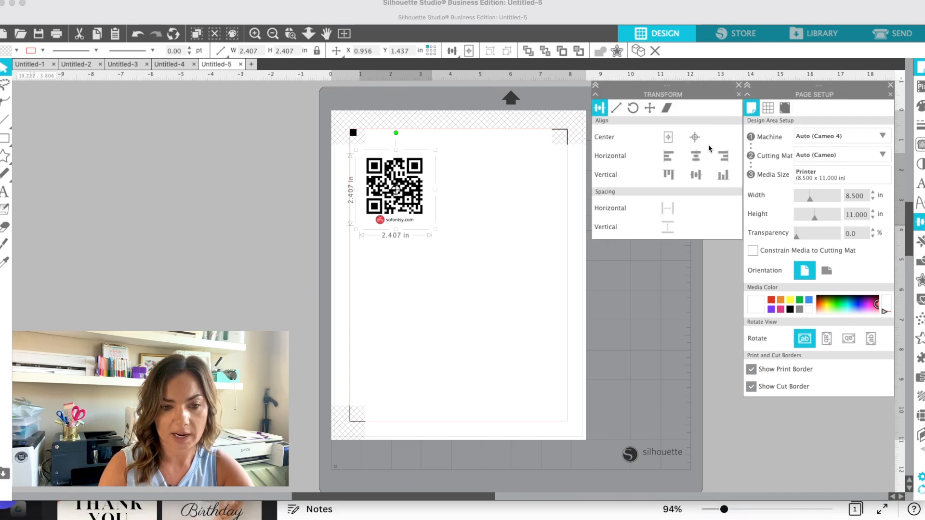
click(738, 85)
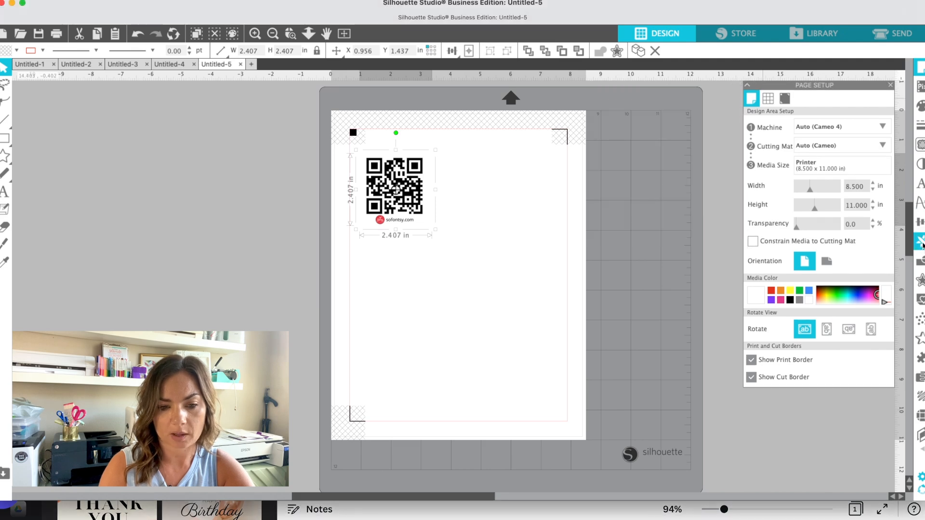
click(921, 242)
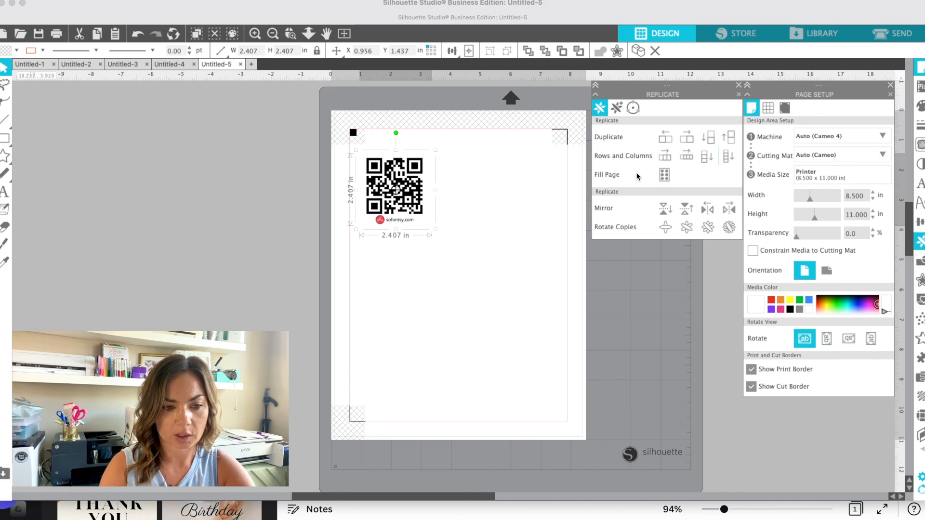
click(665, 175)
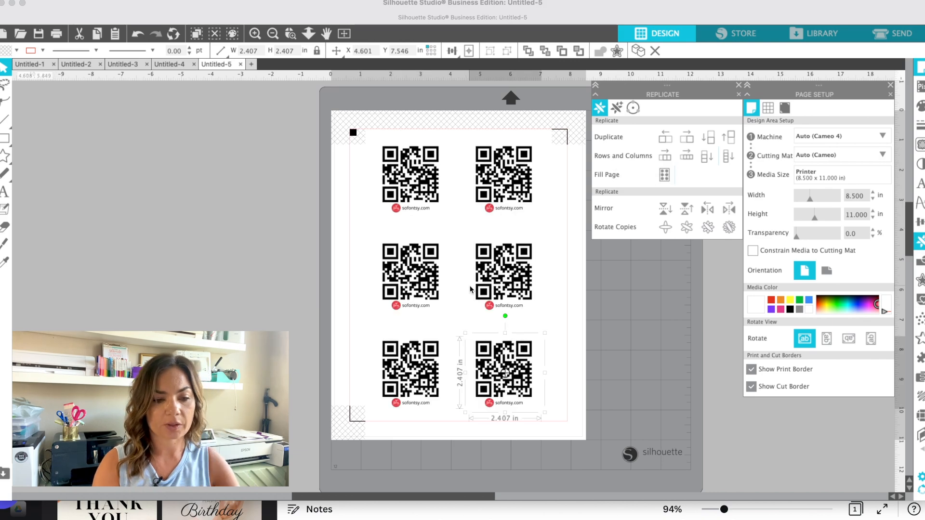
click(391, 428)
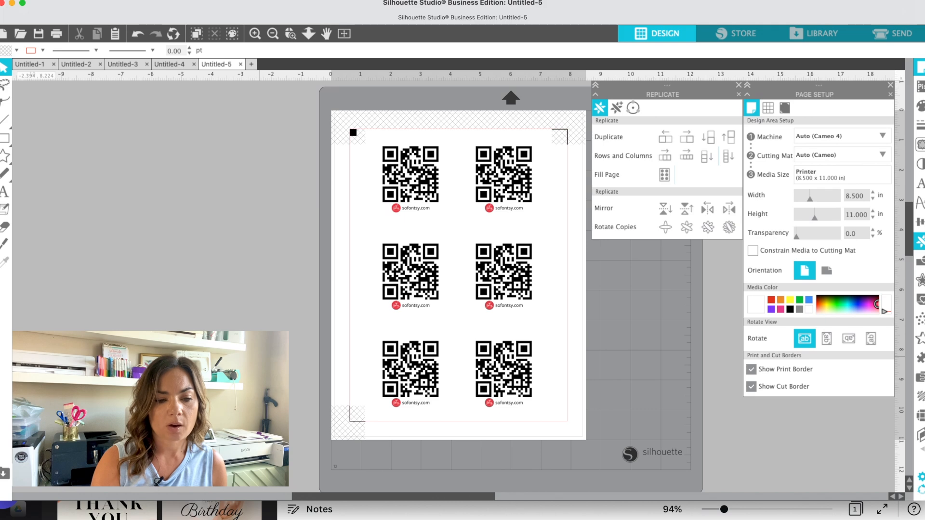
Step: In the Send panel, select all QR code copies and set their cut action to Cut Edge
click(897, 42)
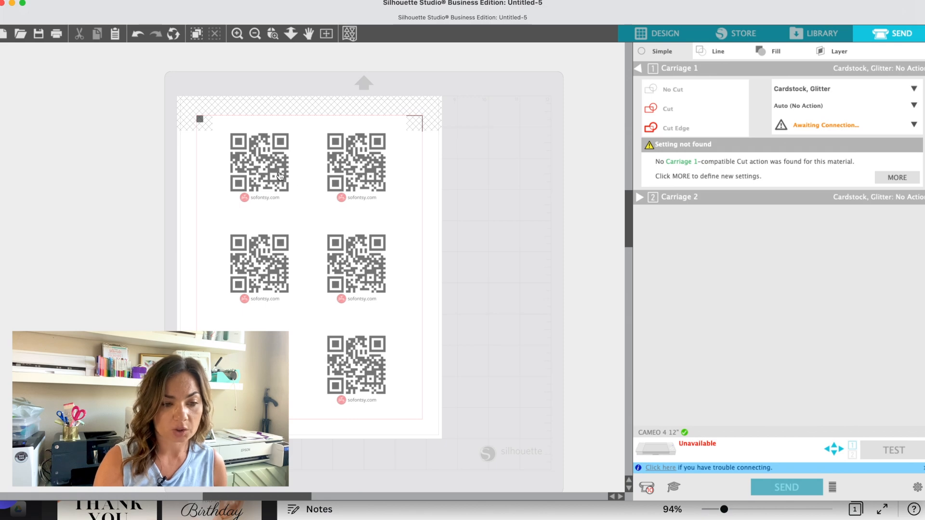
drag(207, 165, 348, 305)
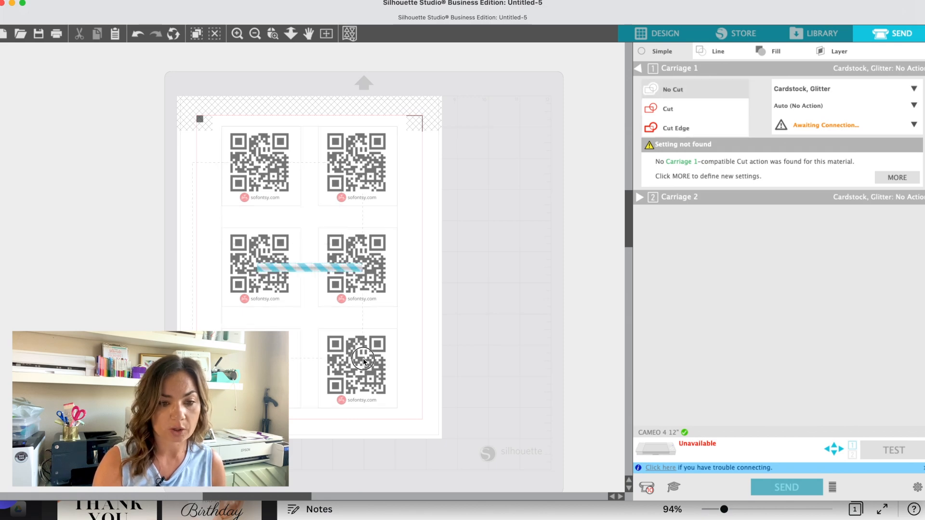
click(679, 126)
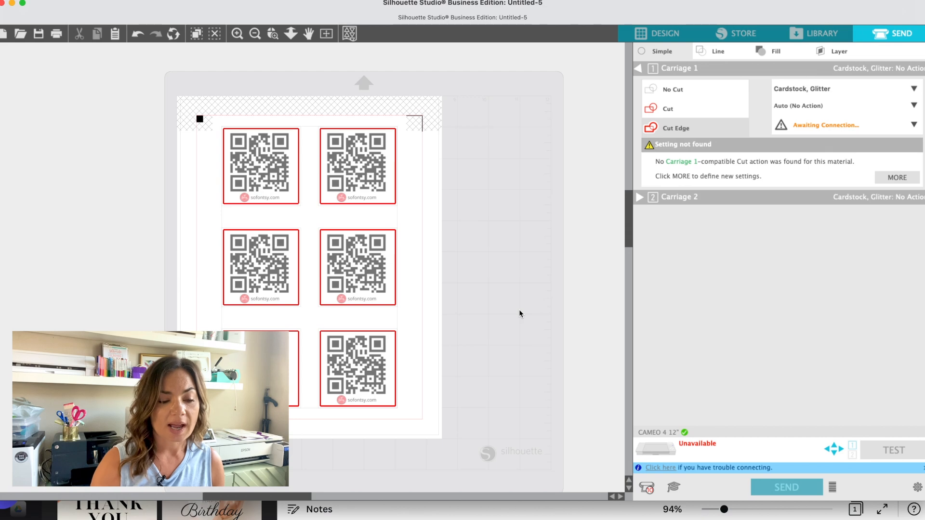